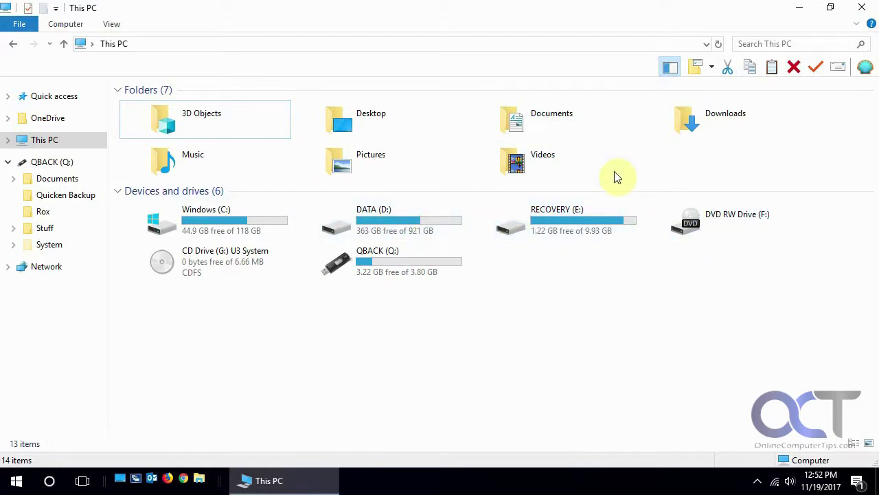
# Search for the disk management tool, open it and maximize its window.
pyautogui.click(19, 479)
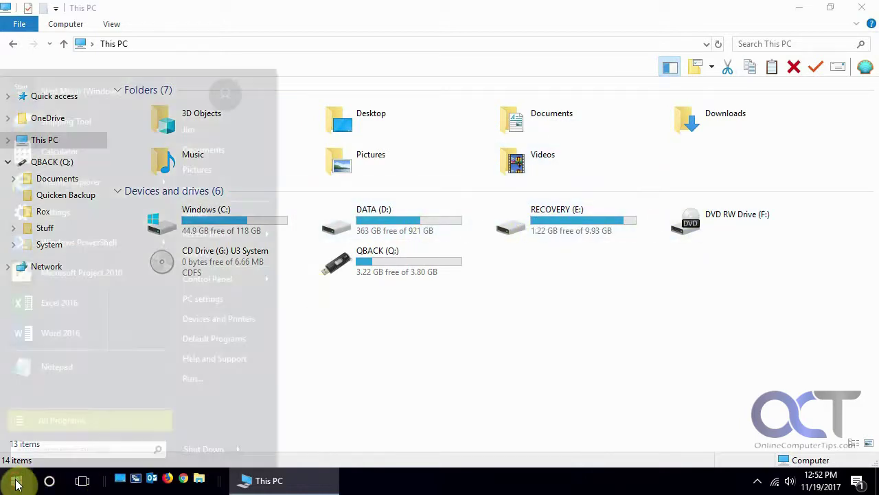
pyautogui.click(30, 450)
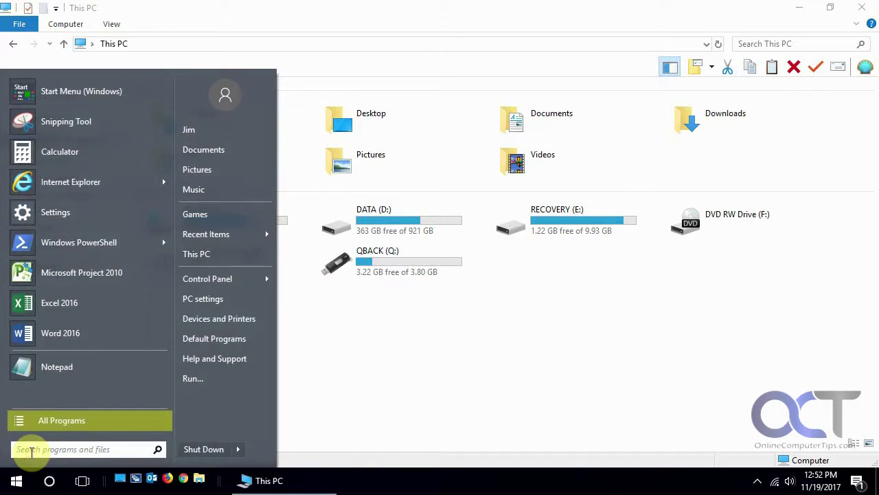
pyautogui.write('disk mana')
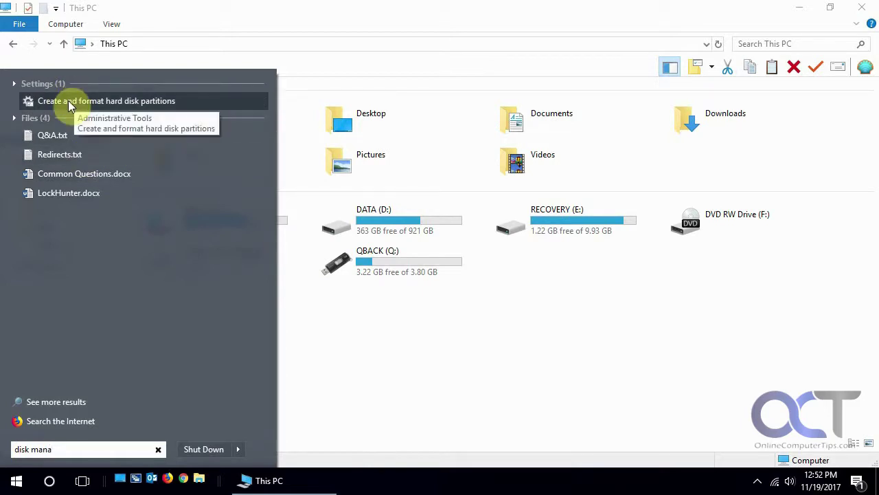
pyautogui.click(138, 107)
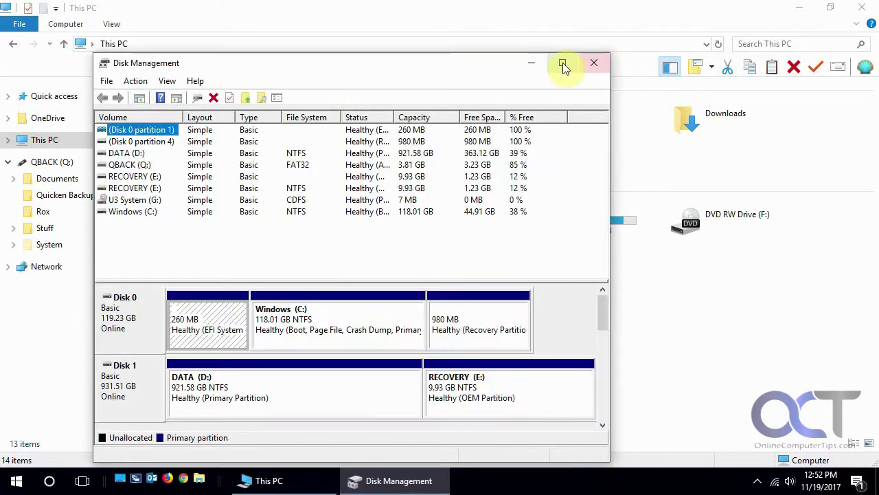
pyautogui.click(563, 62)
# Start a new simple volume in the unallocated space on Disk 3 with a size of 500 MB.
pyautogui.moveTo(873, 302); pyautogui.dragTo(872, 353)
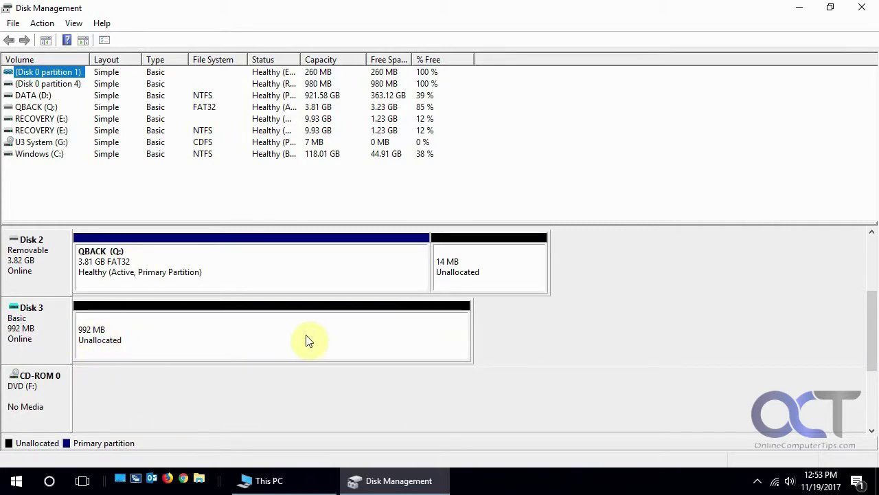
pyautogui.rightClick(177, 337)
pyautogui.click(198, 336)
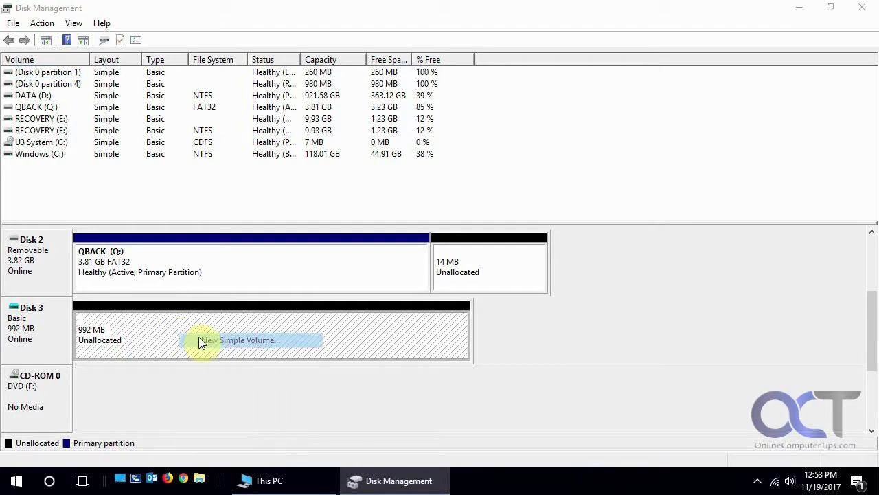
pyautogui.click(264, 318)
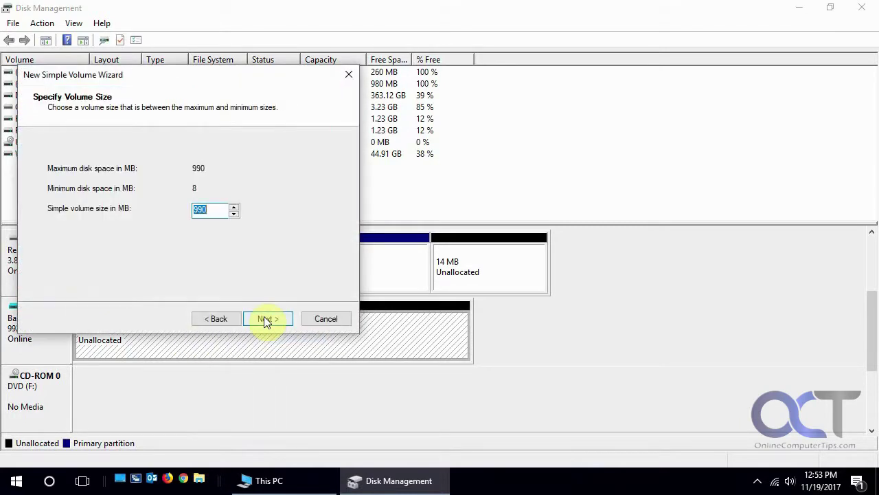
pyautogui.write('500')
pyautogui.click(270, 321)
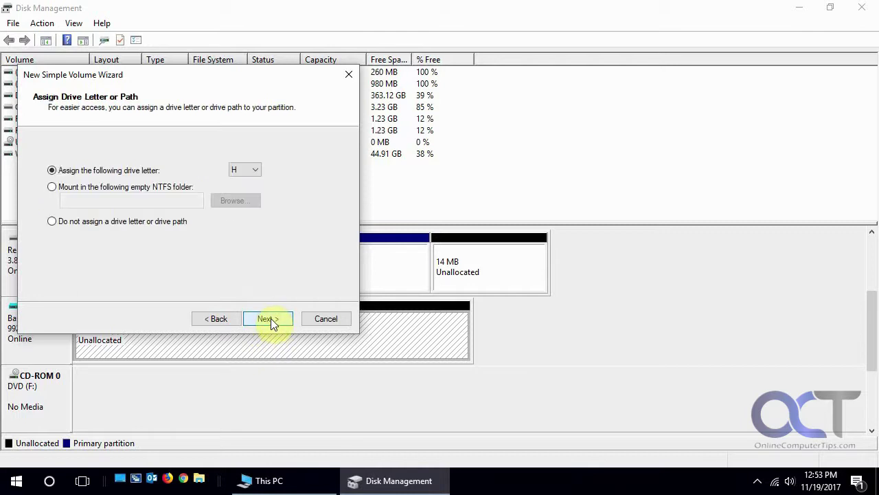
# Assign drive letter Z, label the NTFS volume NewDrive and finish creating it.
pyautogui.click(257, 169)
pyautogui.click(247, 351)
pyautogui.click(271, 320)
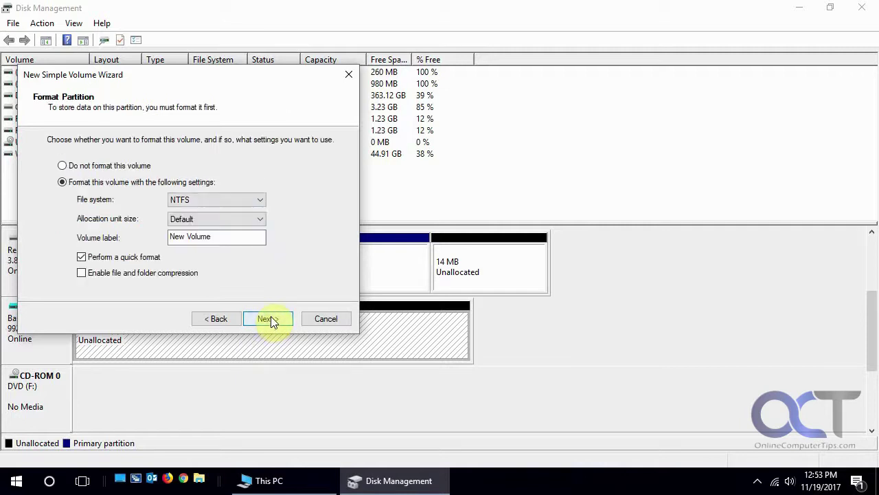
pyautogui.moveTo(228, 237); pyautogui.dragTo(134, 236)
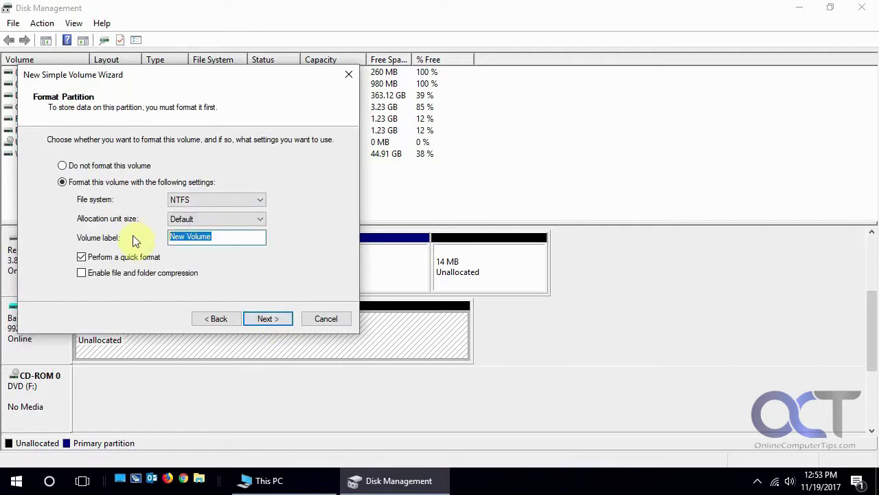
pyautogui.write('NewDrive')
pyautogui.click(262, 314)
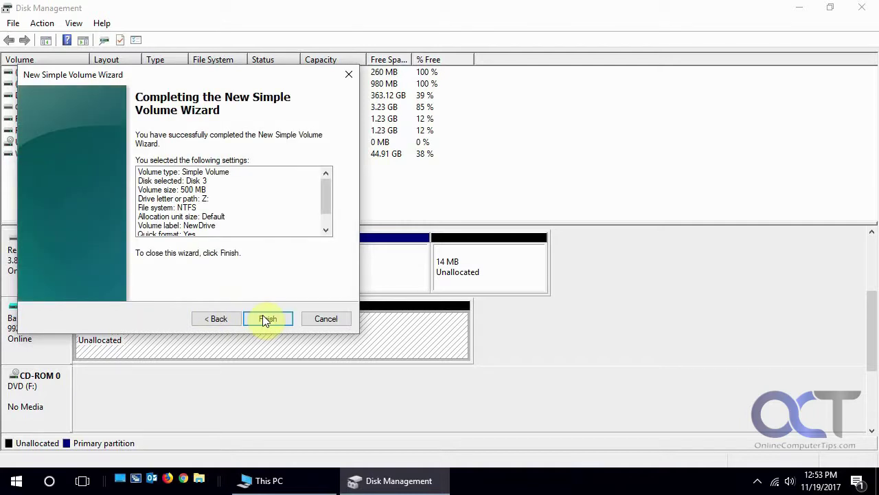
pyautogui.click(262, 314)
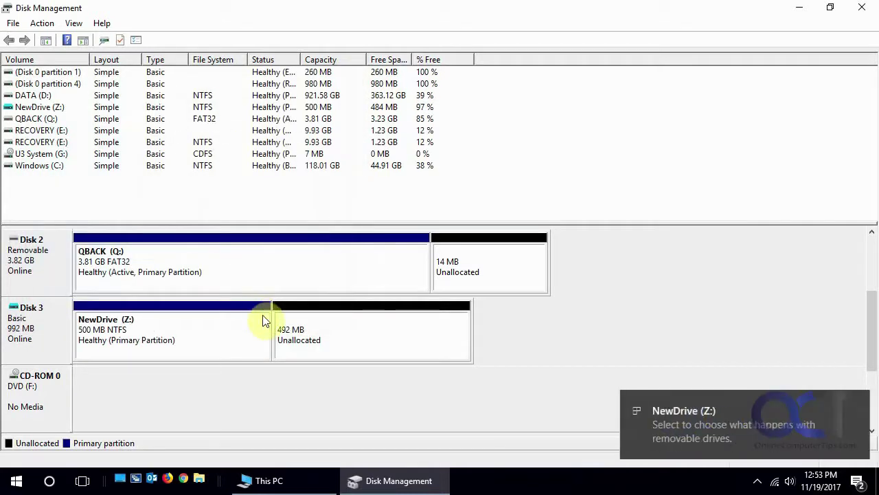
# Open the NewDrive (Z:) folder and create a text document named Data.txt in it.
pyautogui.click(683, 410)
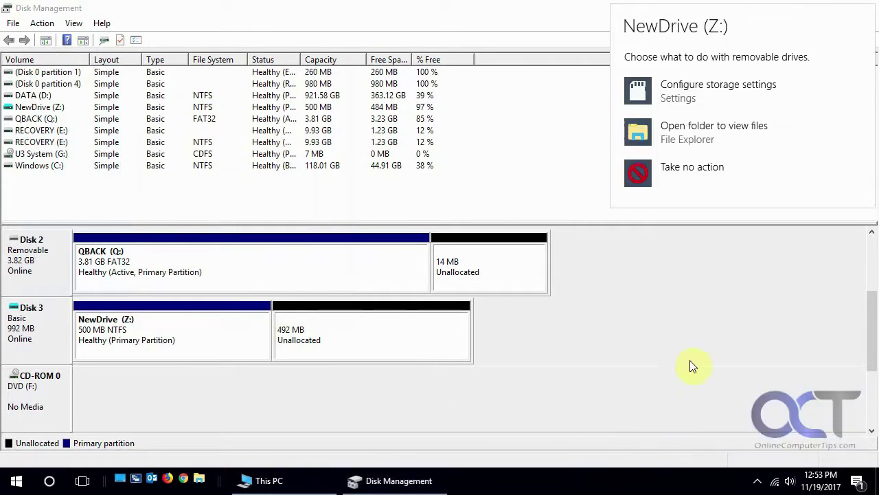
pyautogui.click(694, 126)
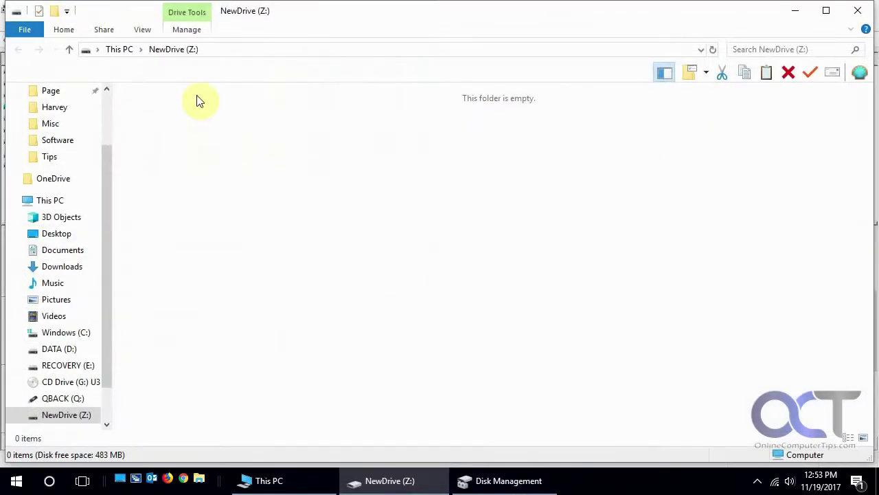
pyautogui.rightClick(237, 142)
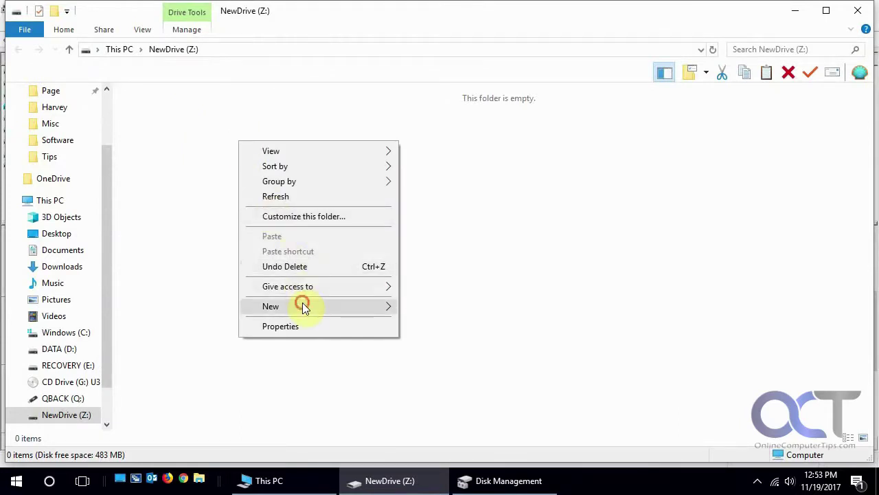
pyautogui.click(304, 306)
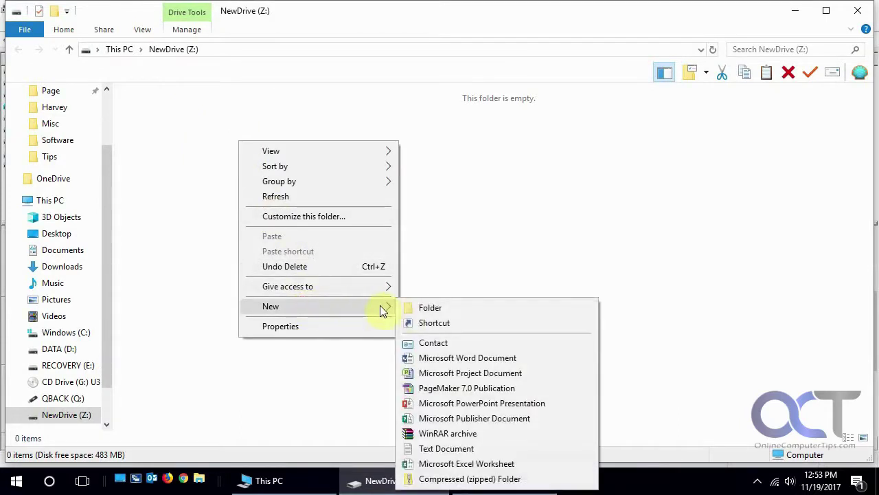
pyautogui.click(450, 449)
pyautogui.write('Data.txt')
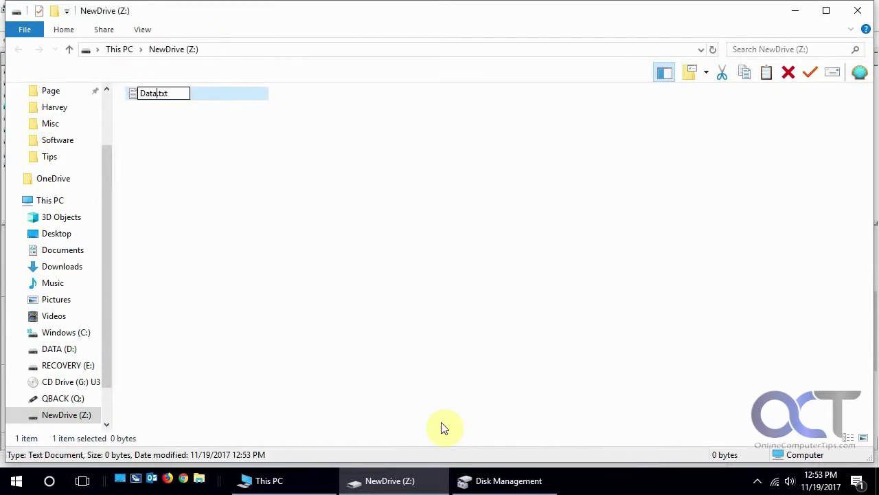
pyautogui.press('Return')
# Enter "data" in Data.txt, then save and close the file.
pyautogui.press('Return')
pyautogui.write('data')
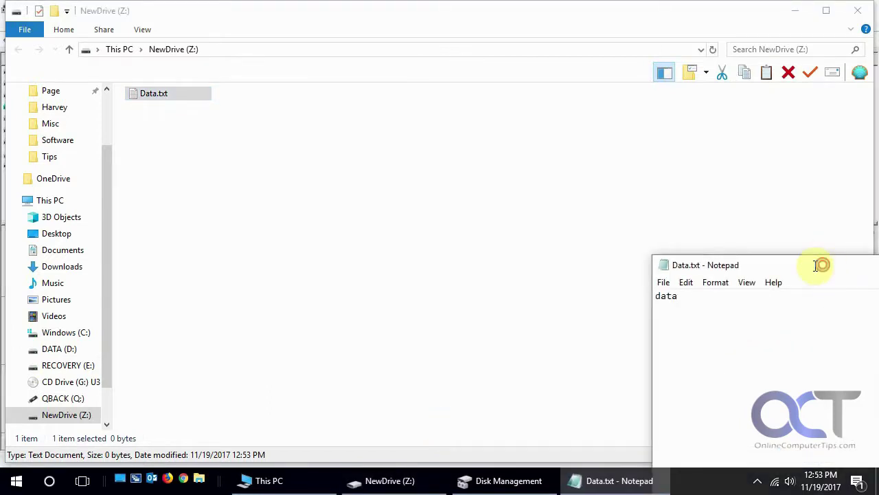
pyautogui.doubleClick(822, 265)
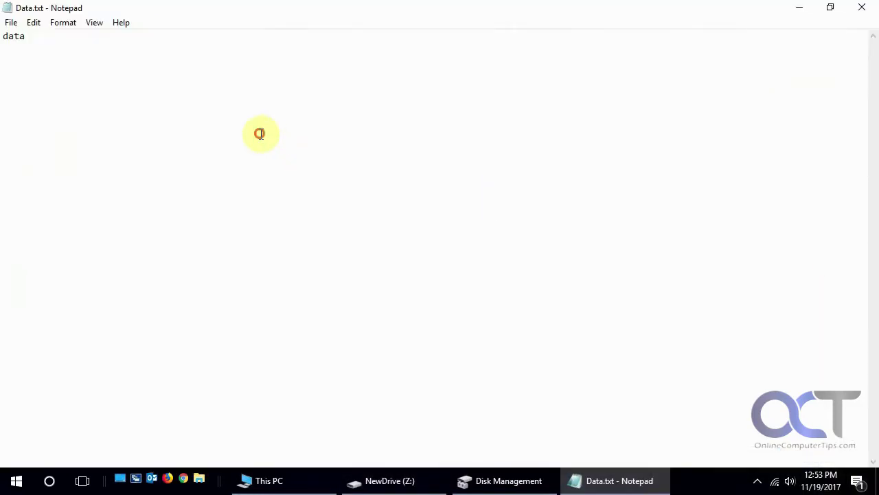
pyautogui.click(855, 9)
pyautogui.click(395, 239)
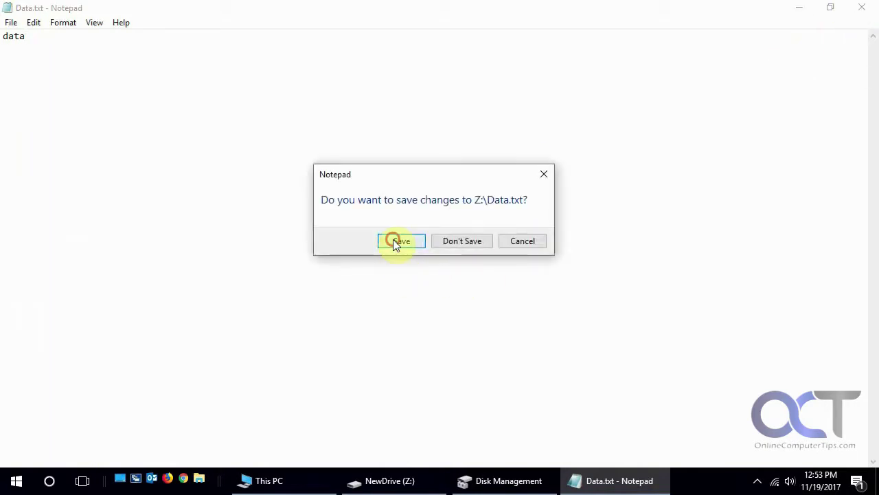
# Check the capacity and free space of NewDrive (Z:) in This PC.
pyautogui.click(500, 481)
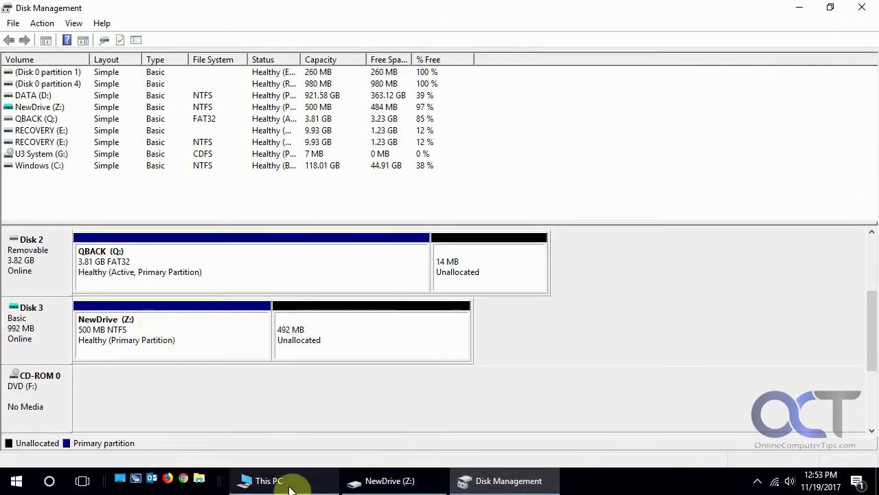
pyautogui.moveTo(282, 481)
pyautogui.click(301, 429)
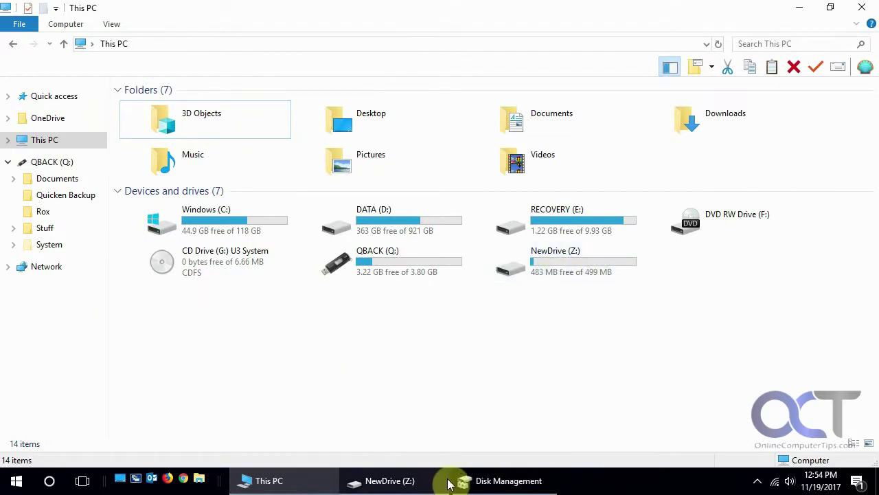
# In Disk Management, extend the NewDrive (Z:) volume by 490 MB of Disk 3's unallocated space.
pyautogui.click(488, 483)
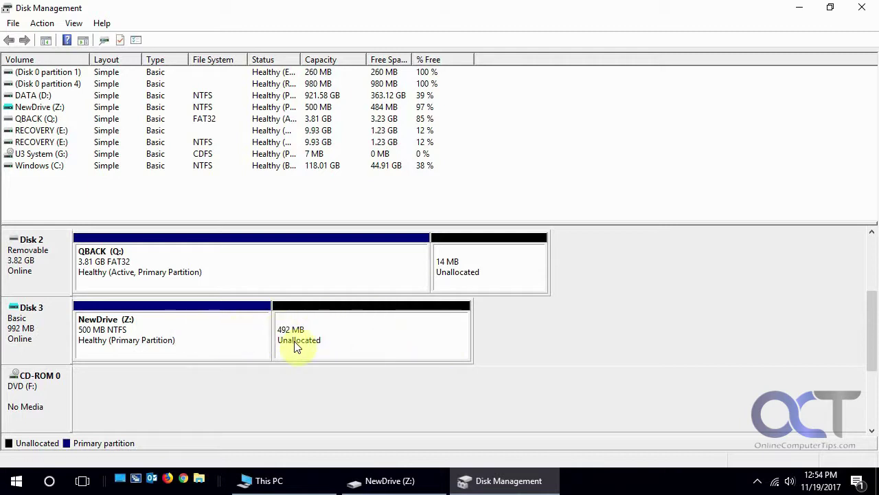
pyautogui.rightClick(220, 333)
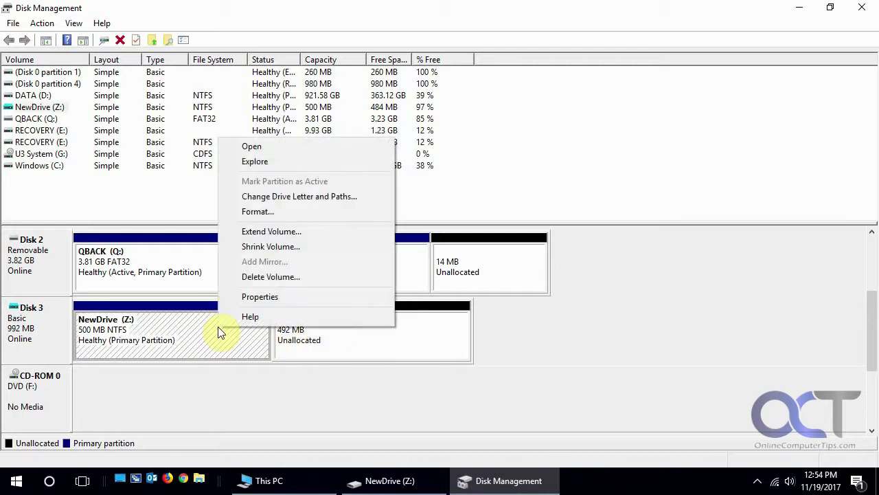
pyautogui.click(278, 232)
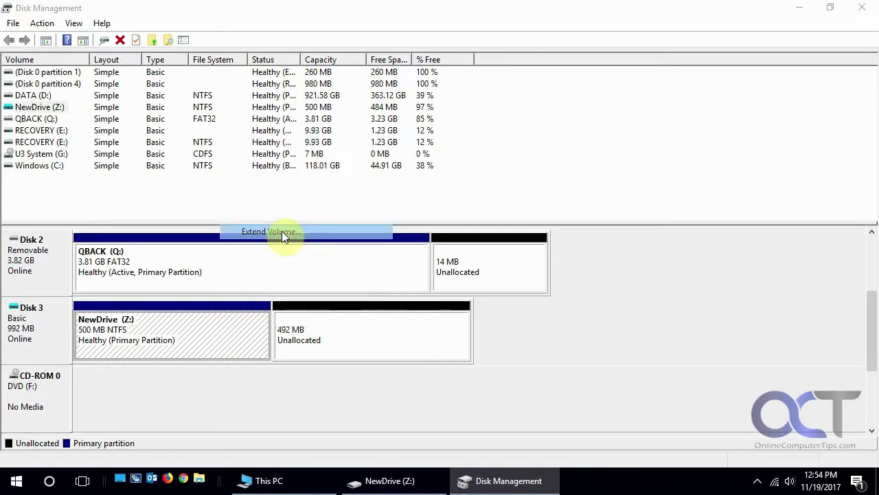
pyautogui.click(276, 329)
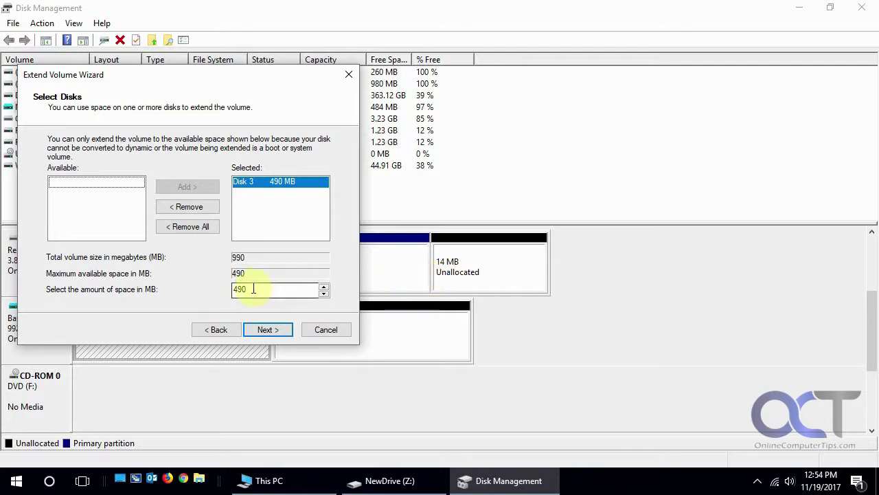
pyautogui.click(268, 331)
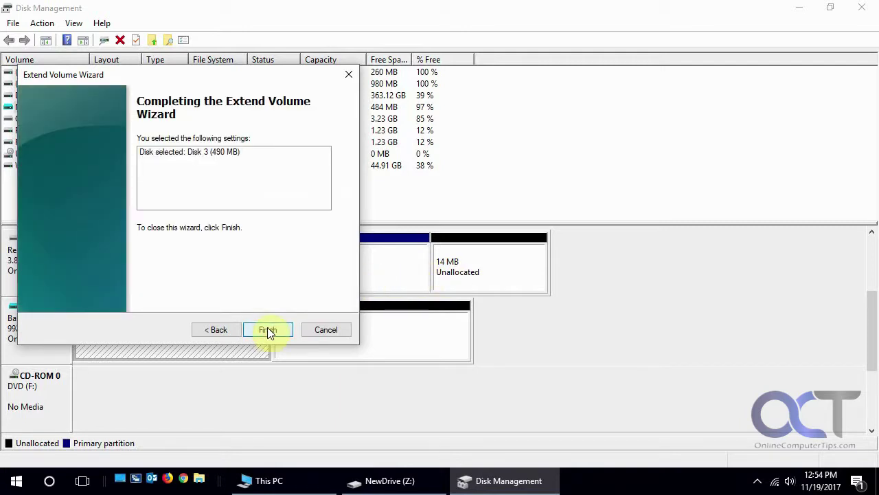
pyautogui.click(267, 331)
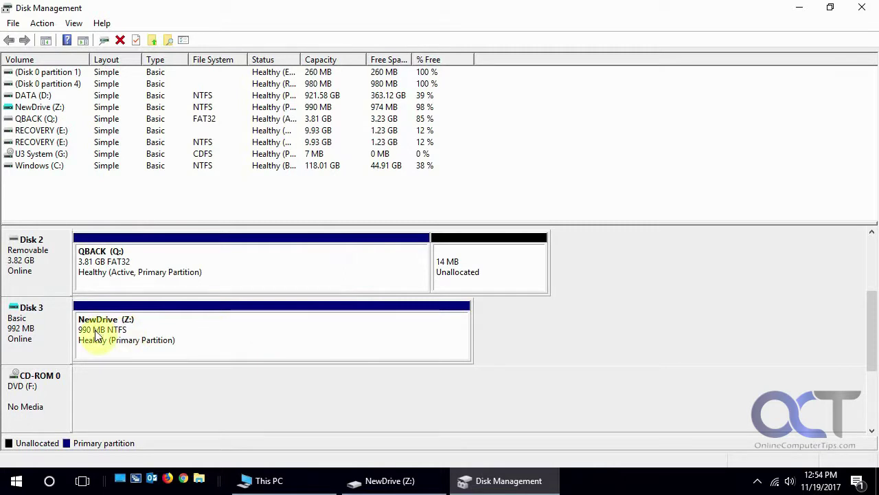
# Check the extended drive's size in This PC, and view the contents of Data.txt on NewDrive (Z:) before closing it.
pyautogui.click(416, 480)
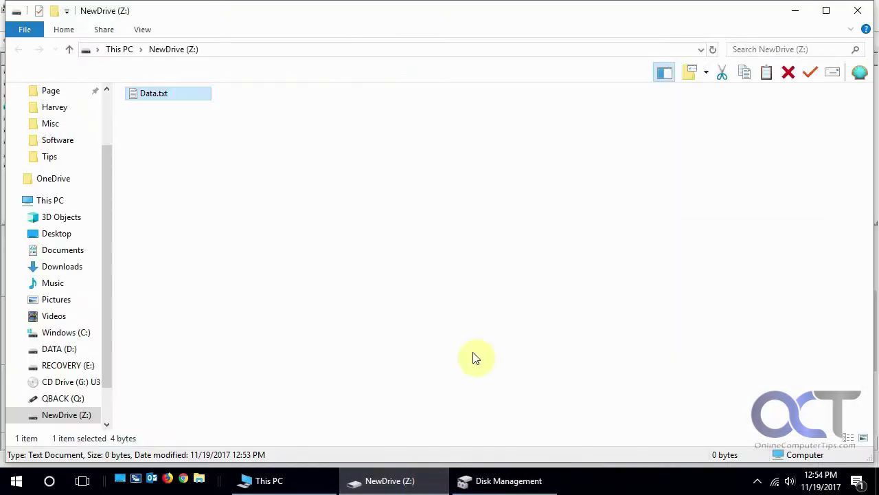
pyautogui.click(266, 480)
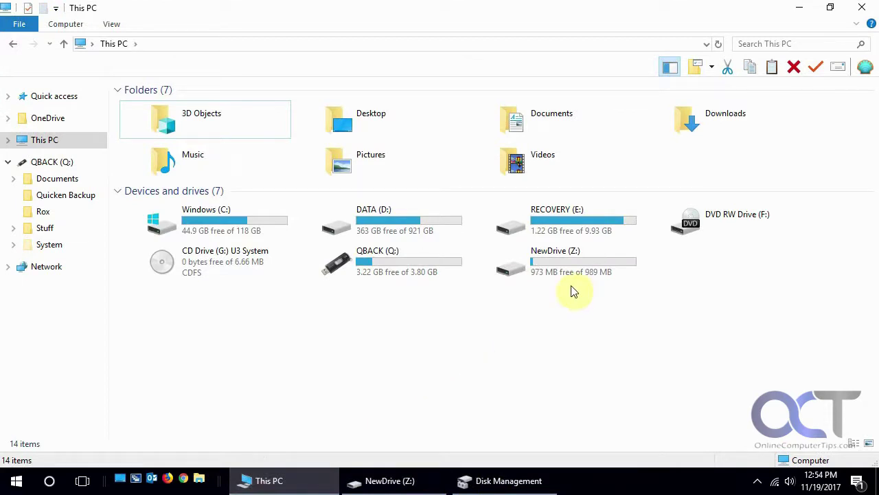
pyautogui.click(414, 478)
pyautogui.doubleClick(133, 96)
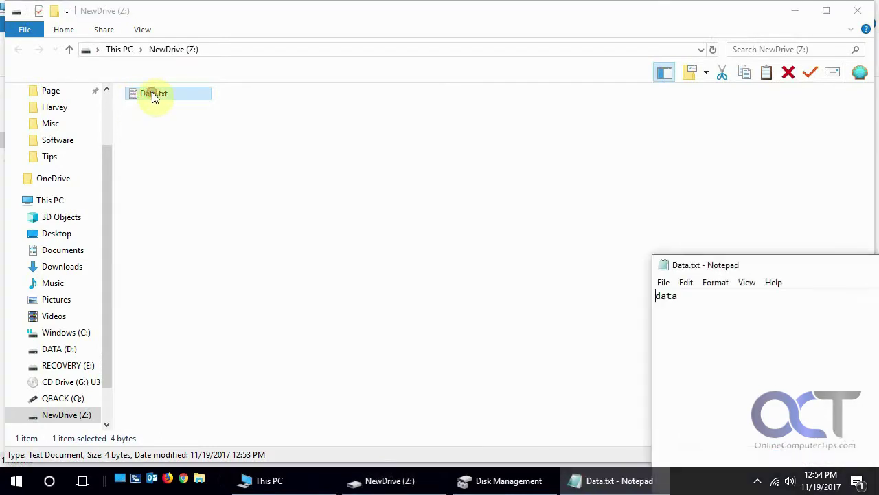
pyautogui.moveTo(783, 267); pyautogui.dragTo(249, 49)
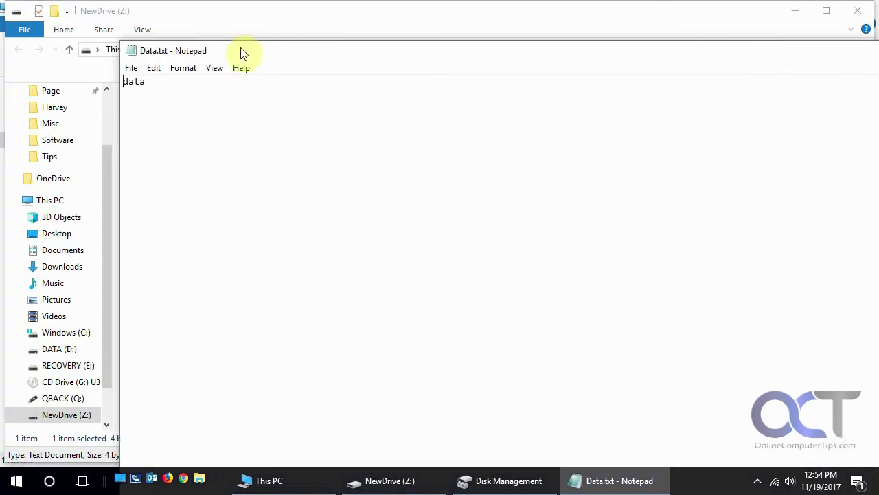
pyautogui.moveTo(121, 40); pyautogui.dragTo(365, 230)
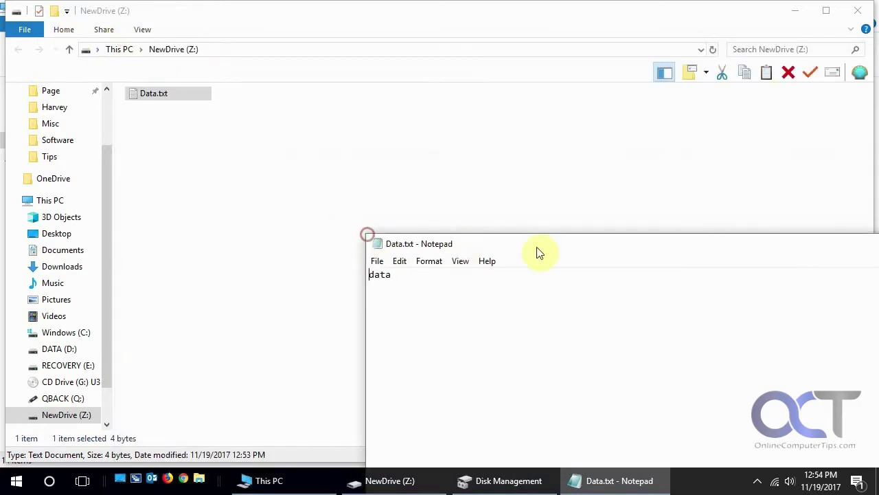
pyautogui.moveTo(558, 242); pyautogui.dragTo(287, 68)
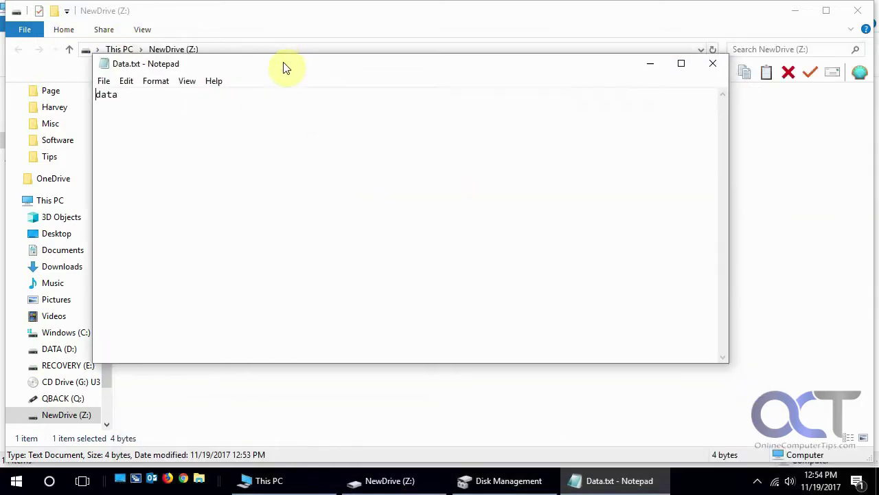
pyautogui.click(715, 62)
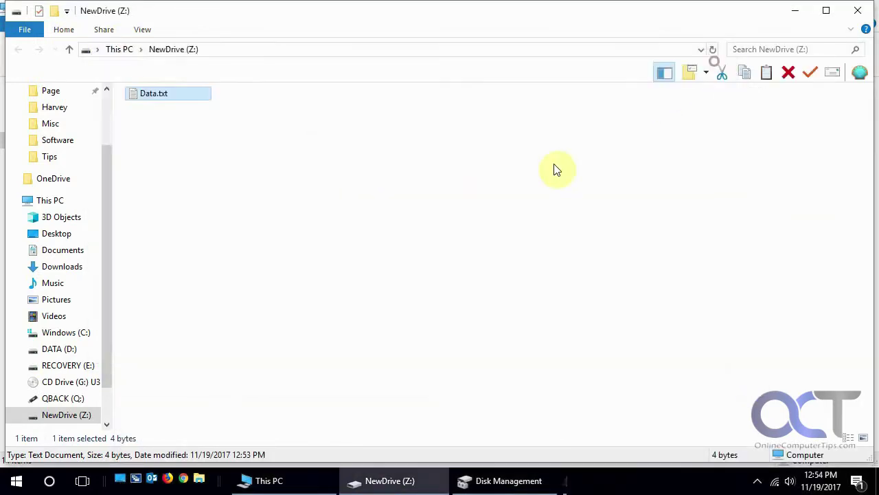
# In Disk Management, shrink the NewDrive (Z:) volume on Disk 3 by 500 MB.
pyautogui.click(485, 480)
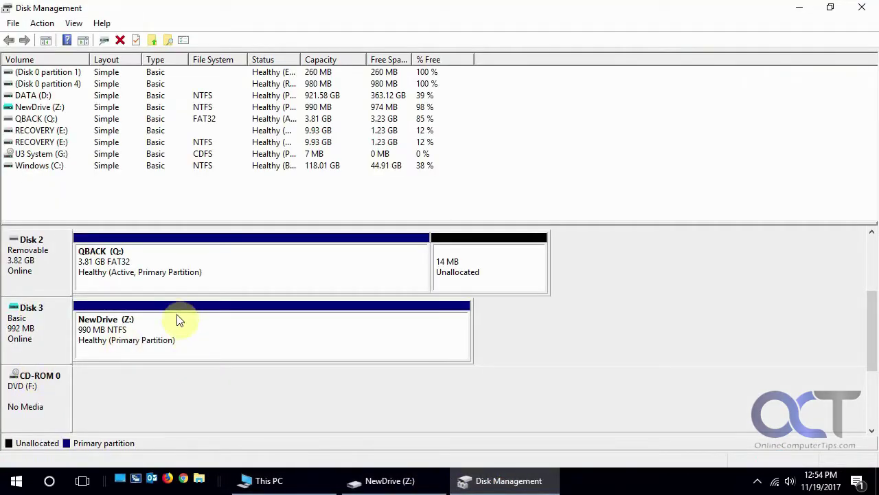
pyautogui.rightClick(178, 332)
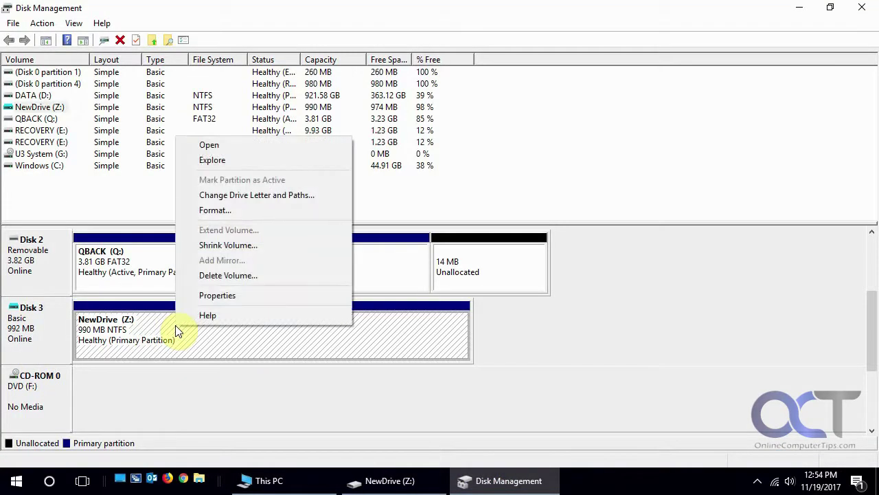
pyautogui.click(228, 245)
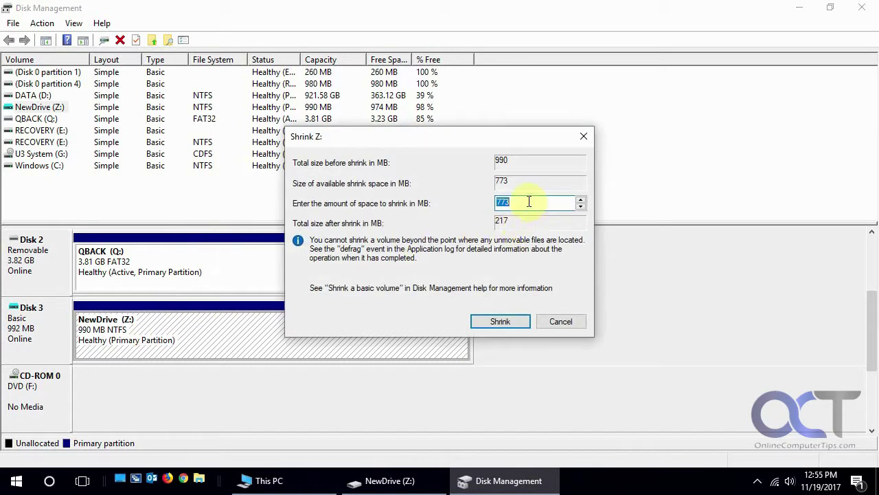
pyautogui.write('5')
pyautogui.click(501, 321)
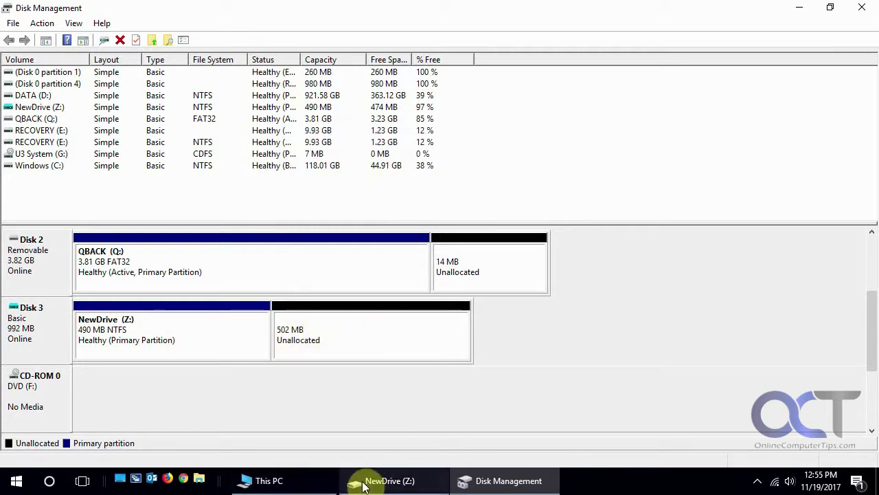
# Check the shrunken NewDrive (Z:) size in This PC, and view the contents of its Data.txt before closing the file.
pyautogui.moveTo(377, 486)
pyautogui.click(313, 479)
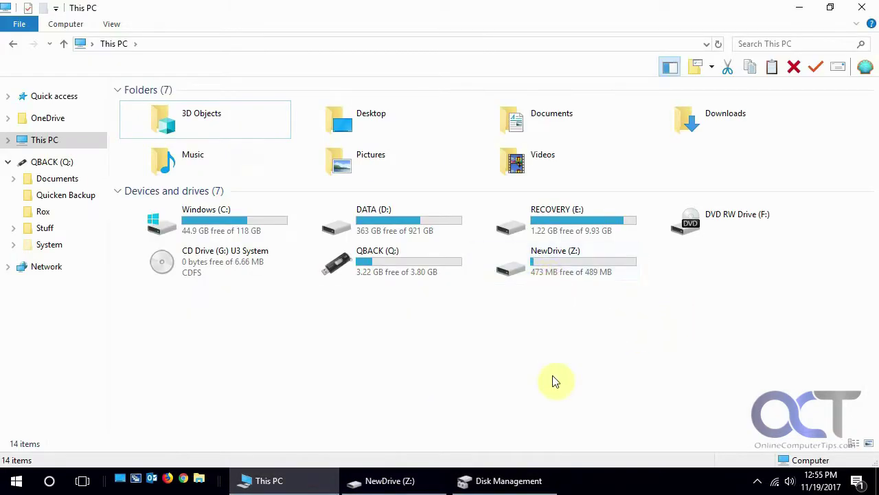
pyautogui.click(387, 480)
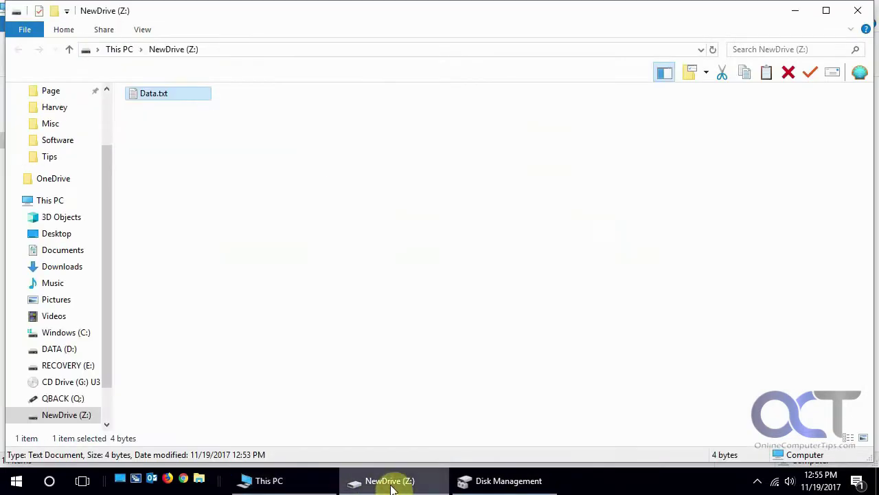
pyautogui.doubleClick(151, 94)
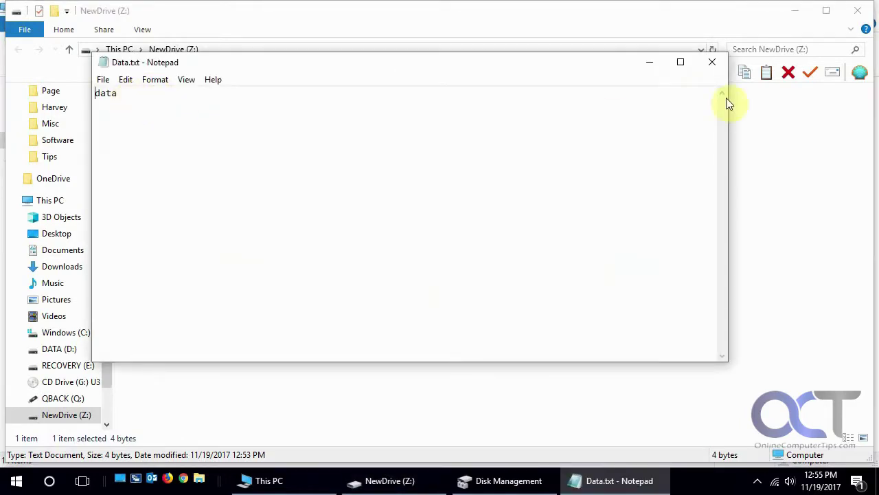
pyautogui.click(713, 64)
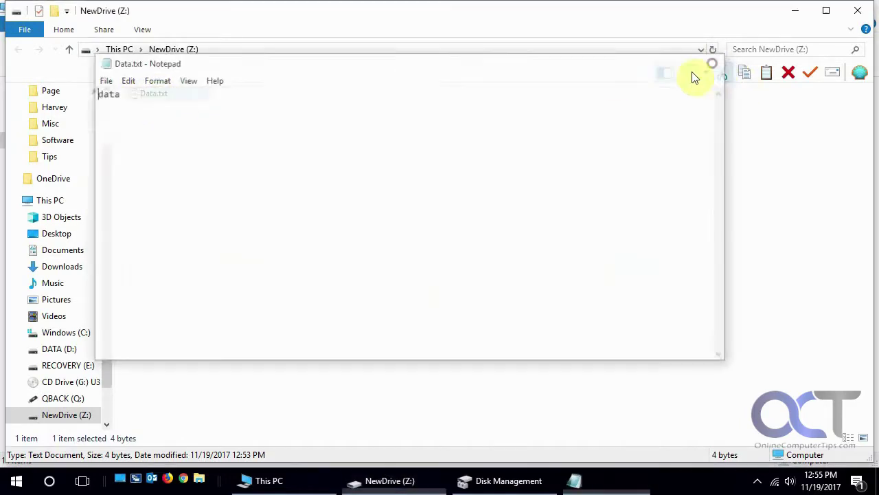
pyautogui.click(316, 480)
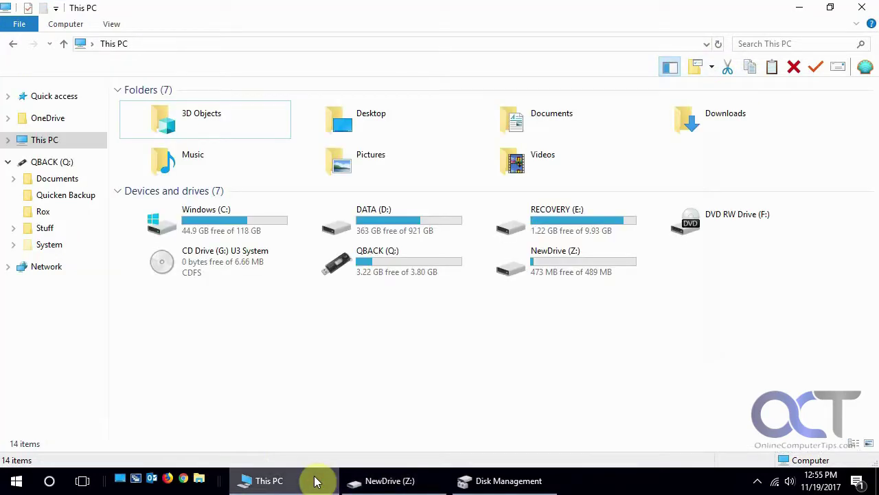
# Switch back to Disk Management and review the partition layout of Disks 0 to 3.
pyautogui.click(501, 482)
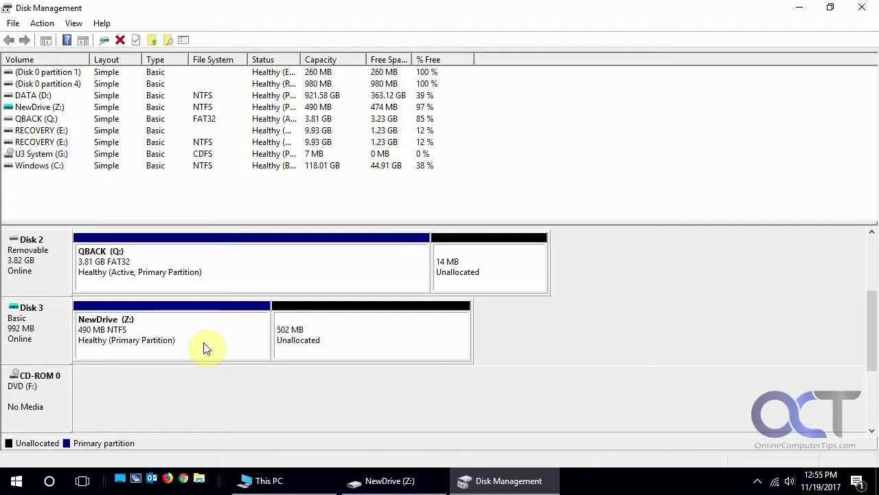
pyautogui.moveTo(870, 322); pyautogui.dragTo(876, 275)
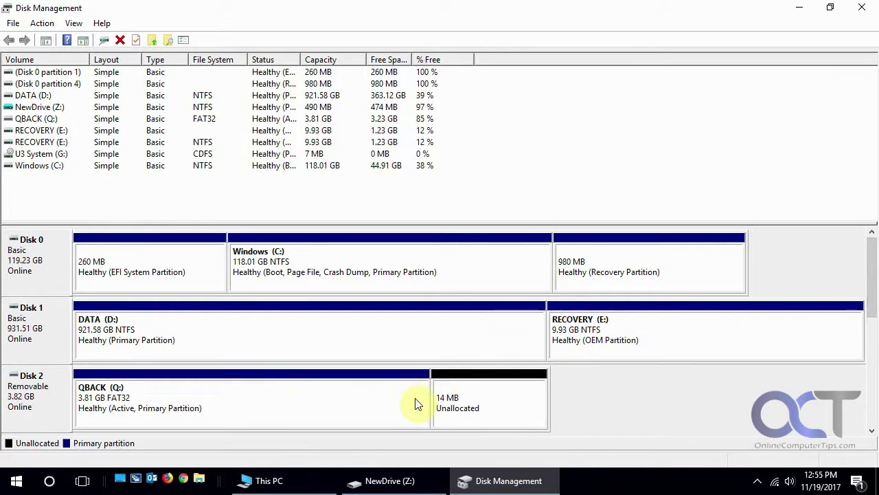
pyautogui.scroll(-1, 872, 306)
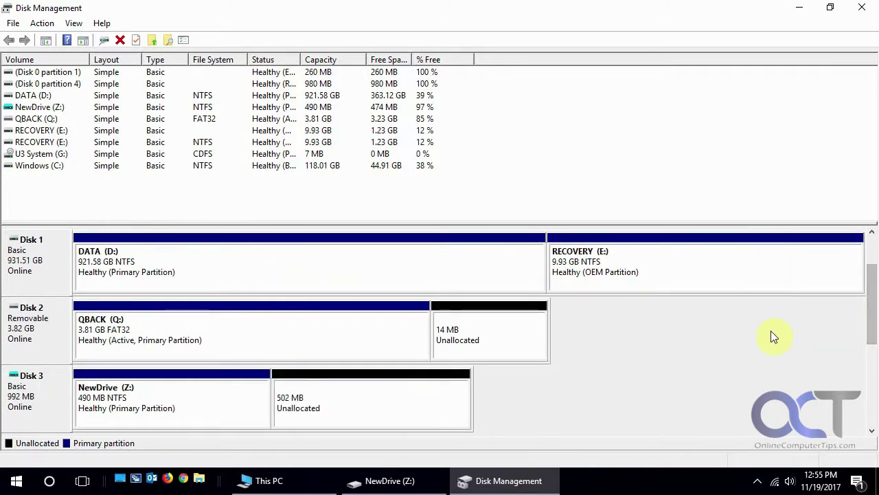